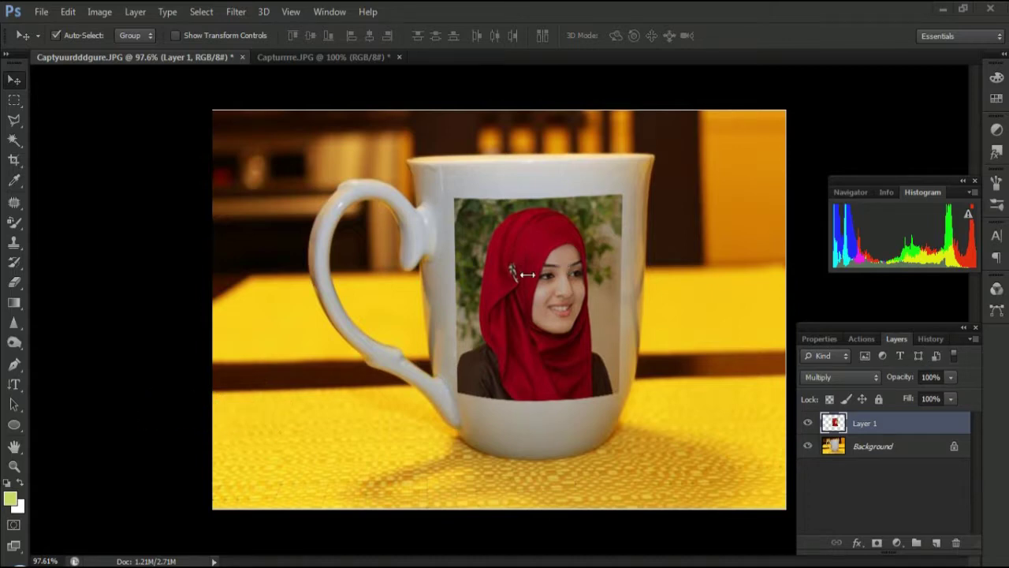
# Delete the old portrait Layer 1, leaving only the mug's Background layer
pyautogui.click(865, 424)
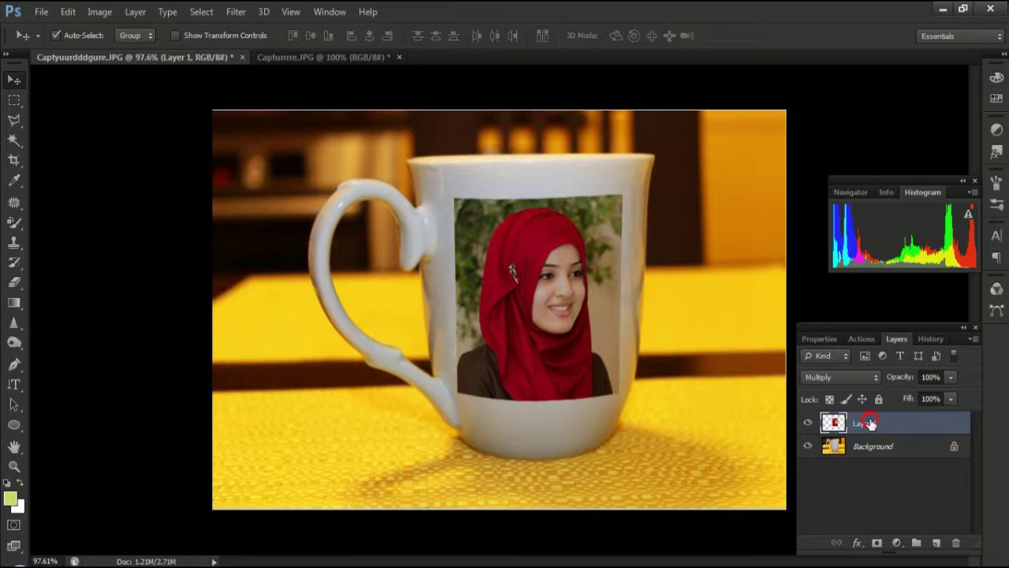
pyautogui.moveTo(868, 423); pyautogui.dragTo(955, 546)
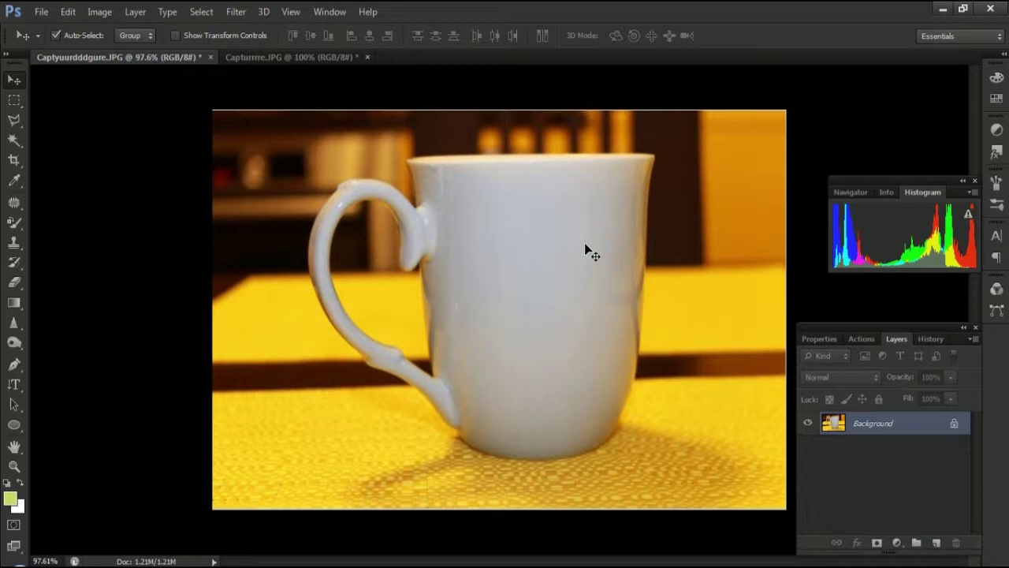
# Drag the Capturrre.JPG portrait into the mug document as a new Layer 1, ready to transform
pyautogui.click(278, 57)
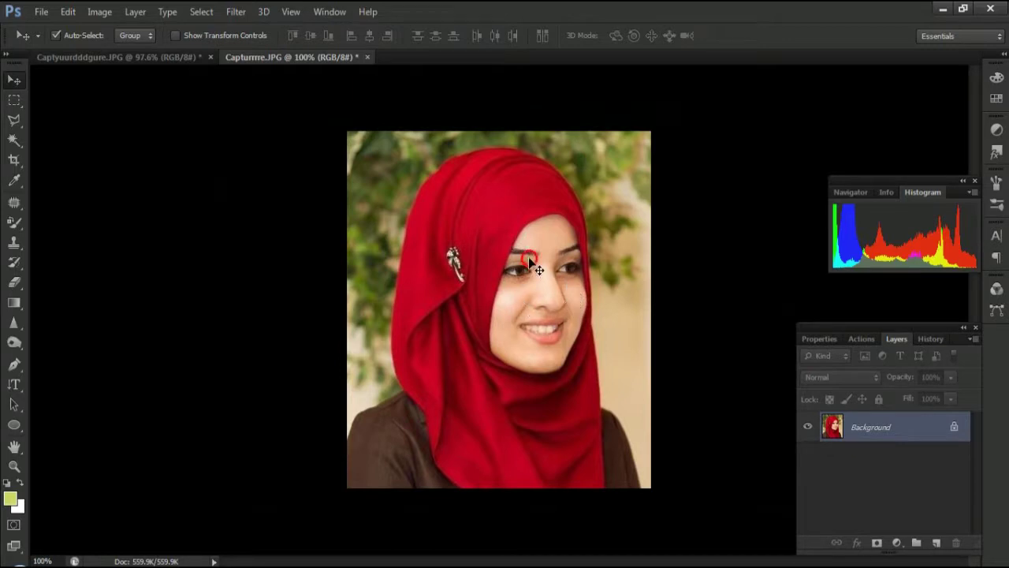
pyautogui.moveTo(532, 271); pyautogui.dragTo(161, 62)
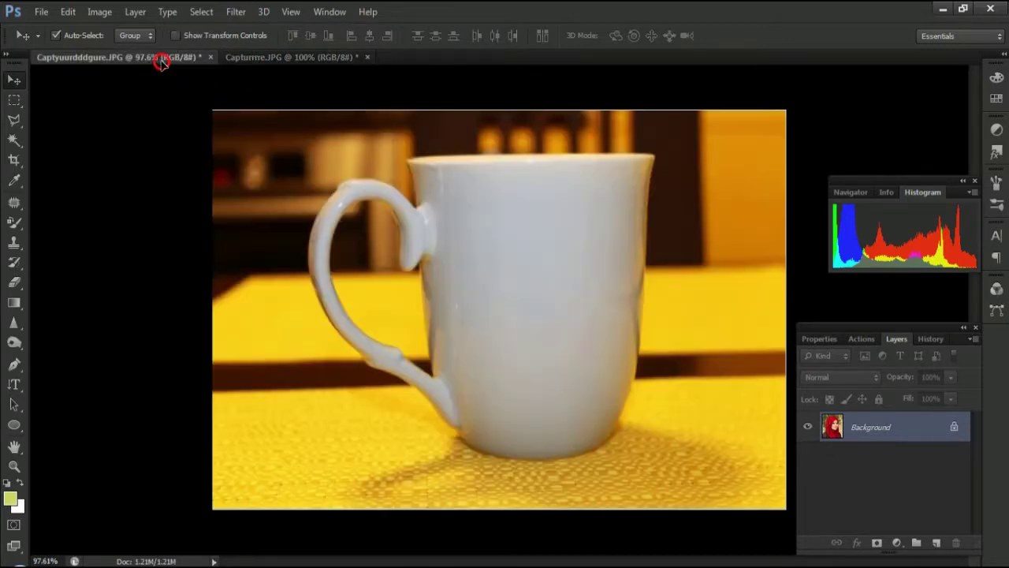
pyautogui.moveTo(161, 62)
pyautogui.mouseDown()
pyautogui.moveTo(504, 309)
pyautogui.moveTo(553, 291)
pyautogui.mouseUp()
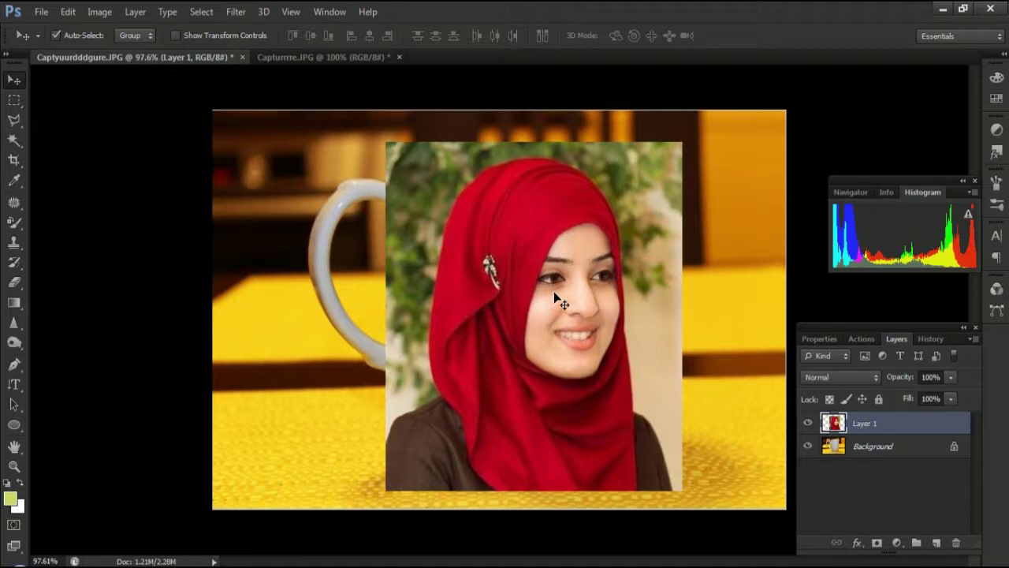
pyautogui.hotkey('ctrl', 't')
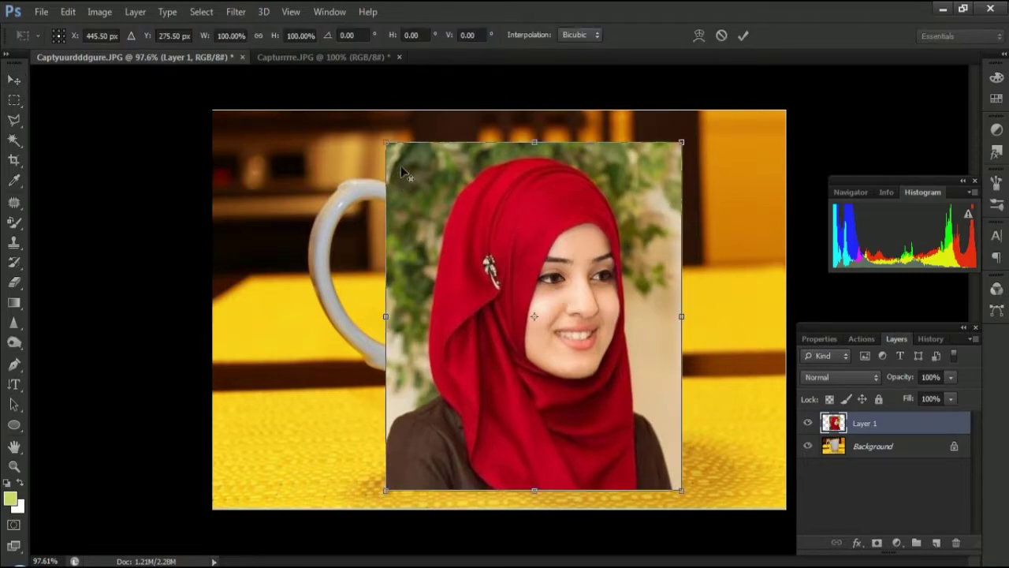
# Scale the portrait to about 57.66% width and 58.71% height on the mug's front
pyautogui.moveTo(385, 143); pyautogui.dragTo(432, 208)
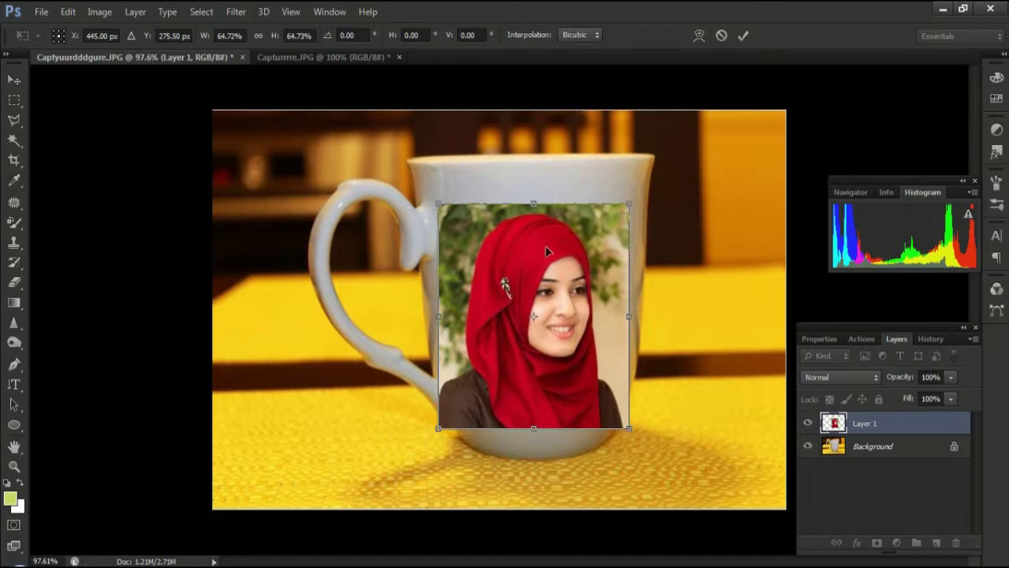
pyautogui.moveTo(549, 251); pyautogui.dragTo(553, 247)
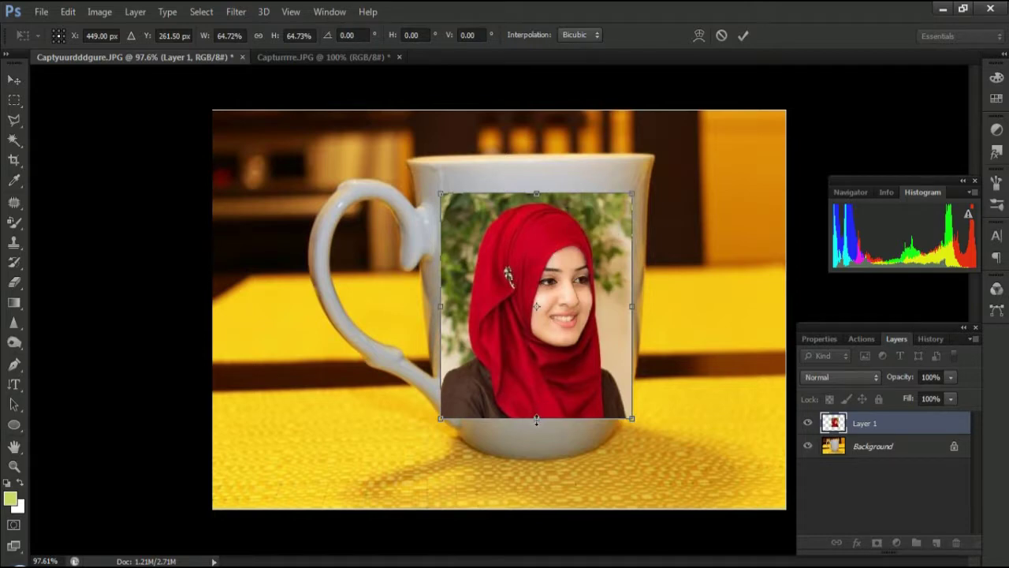
pyautogui.moveTo(537, 418); pyautogui.dragTo(535, 397)
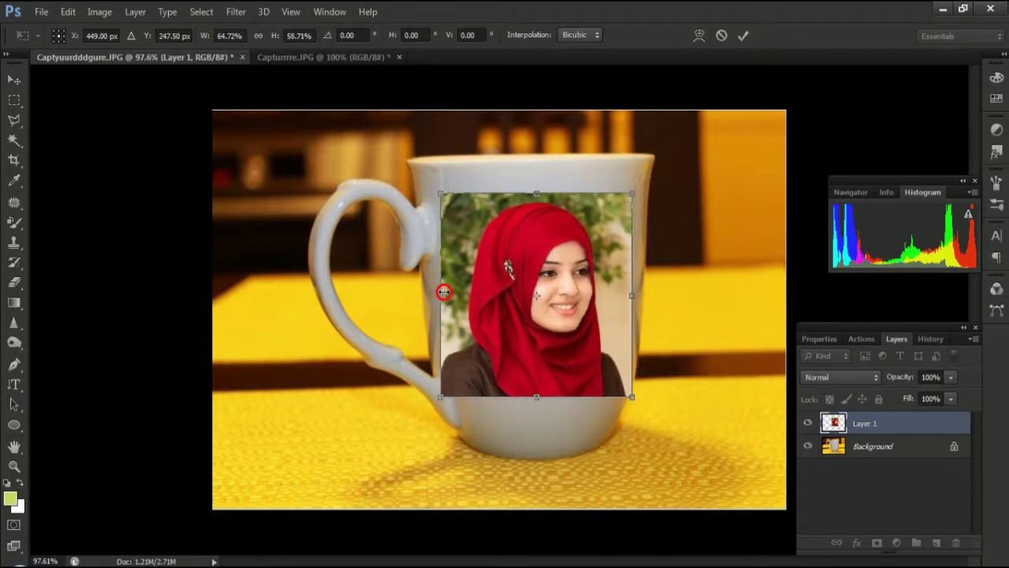
pyautogui.moveTo(440, 293); pyautogui.dragTo(450, 293)
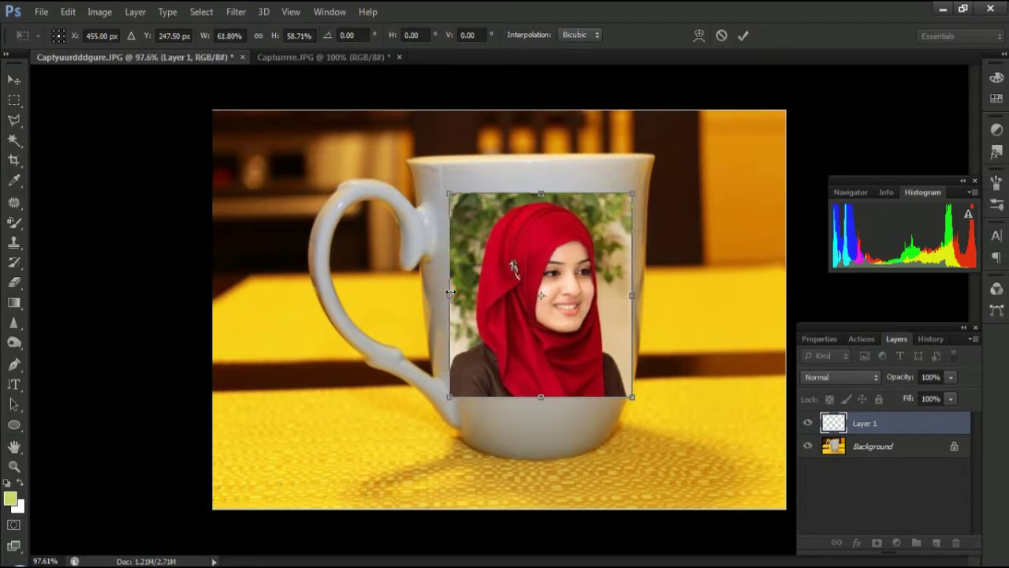
pyautogui.moveTo(632, 296); pyautogui.dragTo(620, 294)
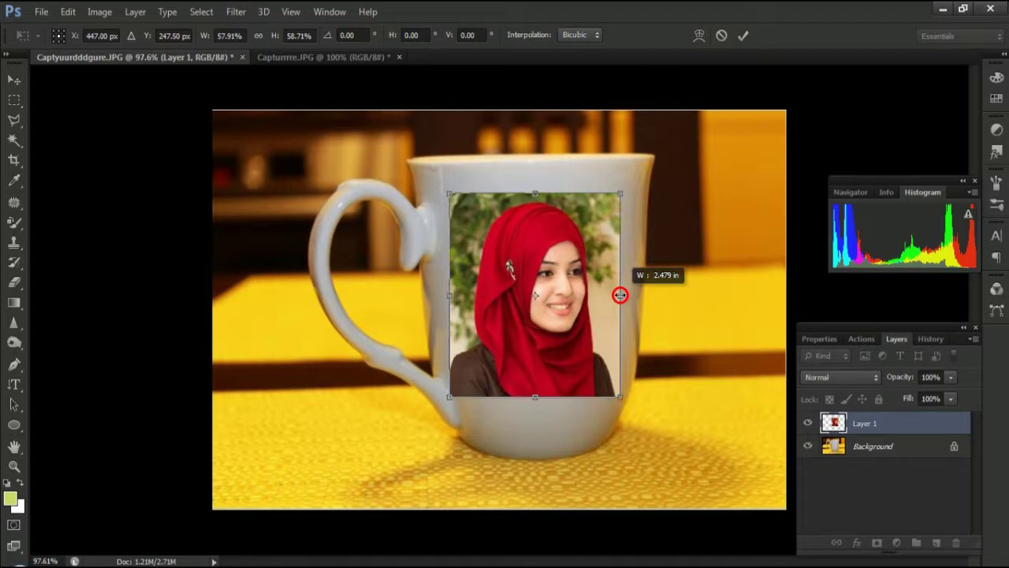
pyautogui.moveTo(621, 295); pyautogui.dragTo(619, 295)
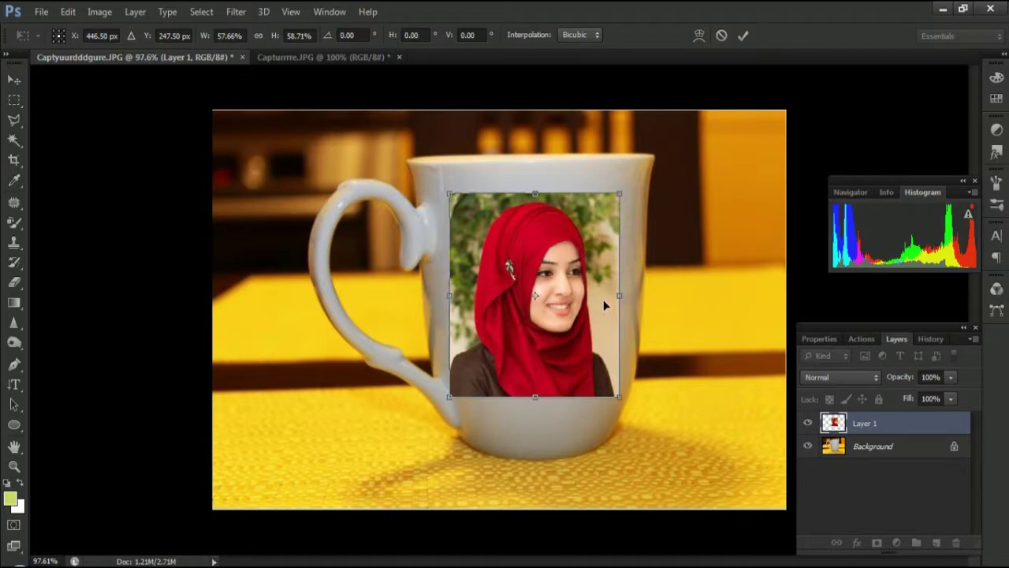
pyautogui.rightClick(578, 252)
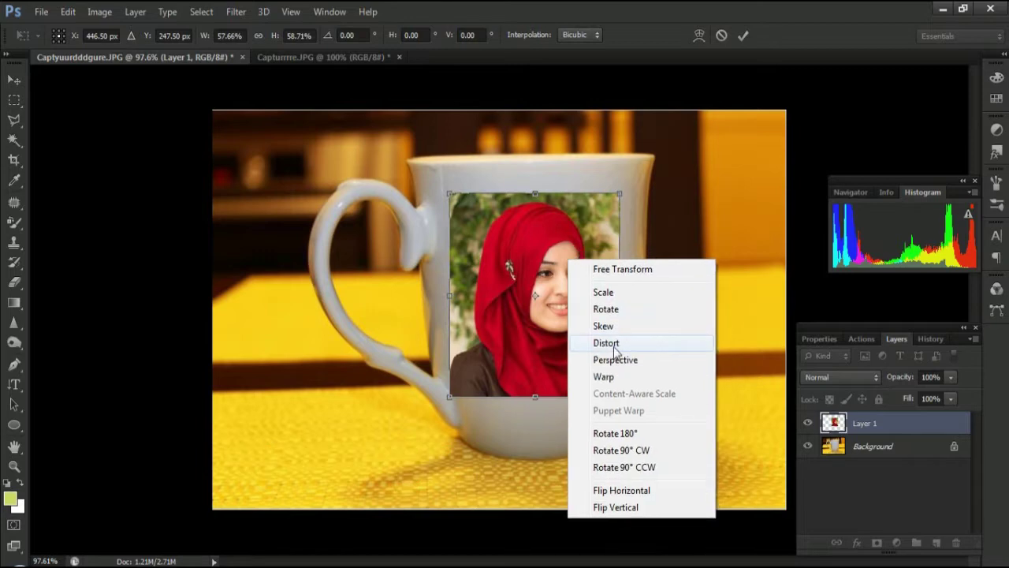
# Distort the portrait's four corners to follow the mug's sides (about 60.66% × 58.89%)
pyautogui.click(640, 336)
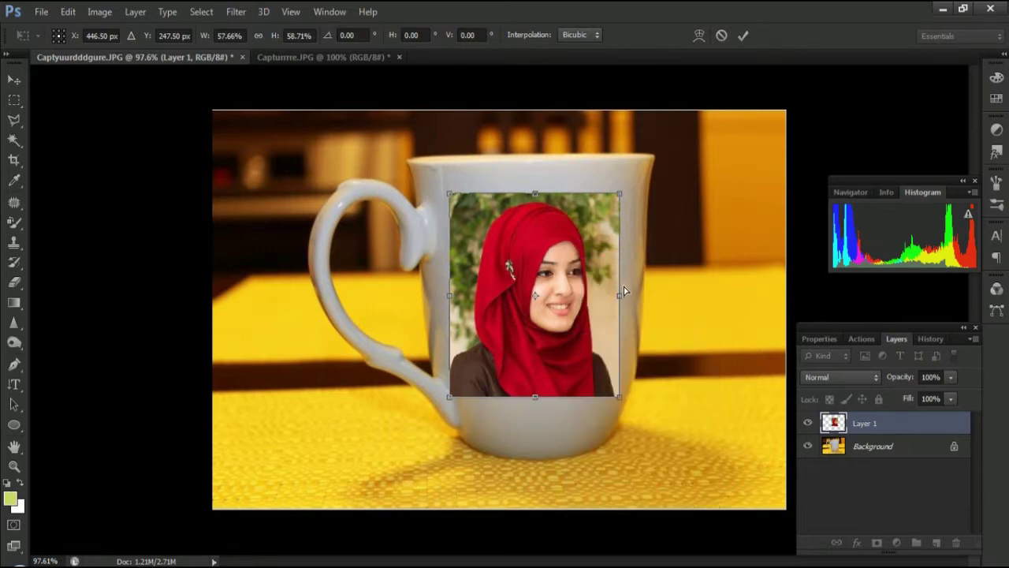
pyautogui.click(621, 194)
pyautogui.moveTo(621, 195); pyautogui.dragTo(624, 195)
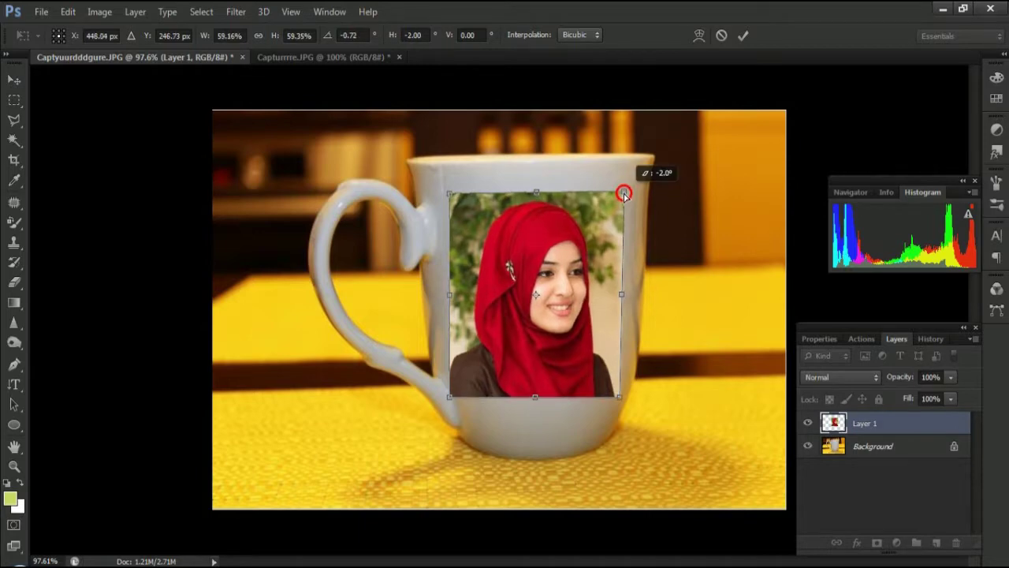
pyautogui.click(447, 195)
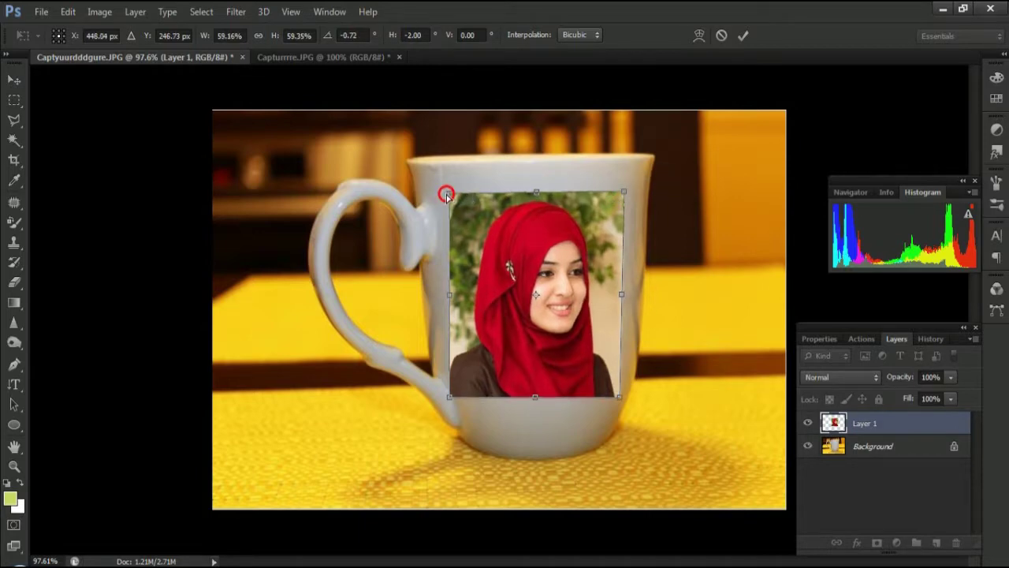
pyautogui.moveTo(447, 196); pyautogui.dragTo(445, 196)
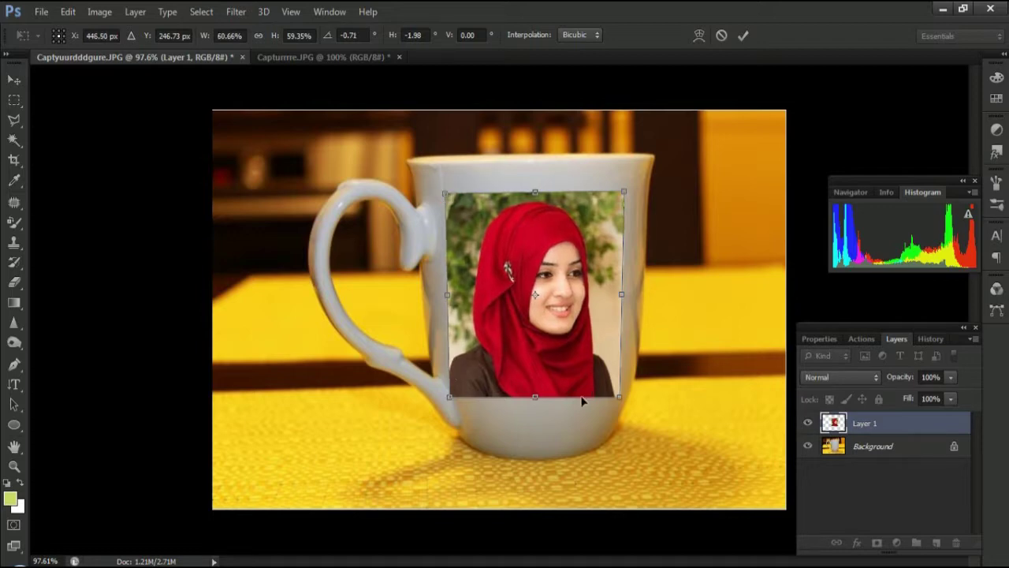
pyautogui.moveTo(620, 399); pyautogui.dragTo(616, 395)
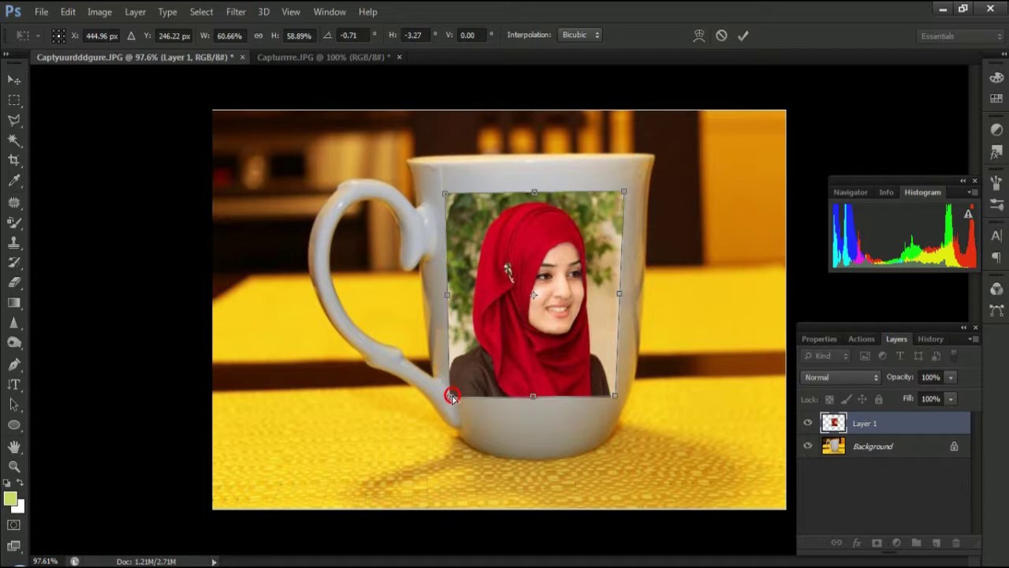
pyautogui.moveTo(449, 397); pyautogui.dragTo(453, 395)
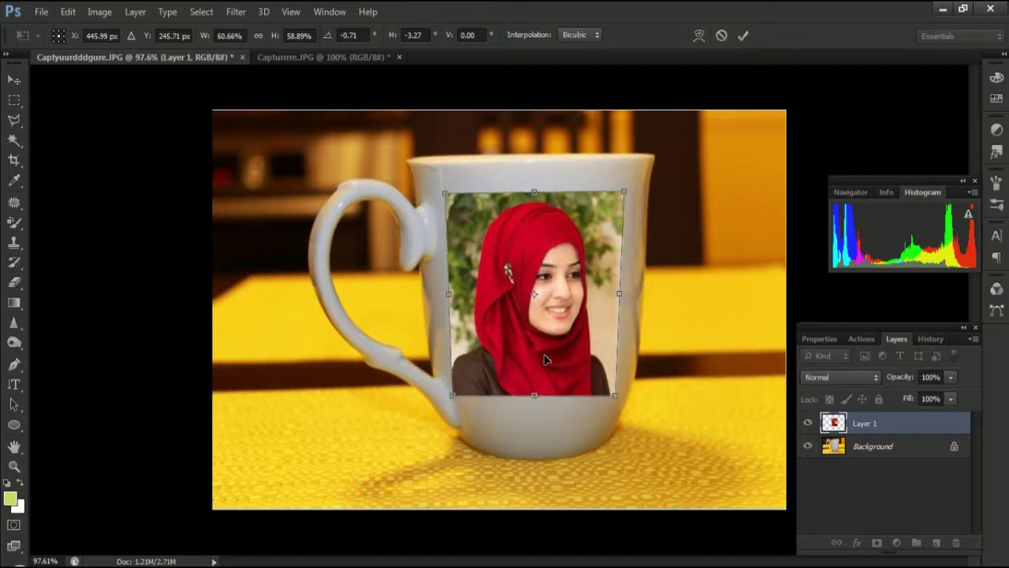
pyautogui.rightClick(581, 278)
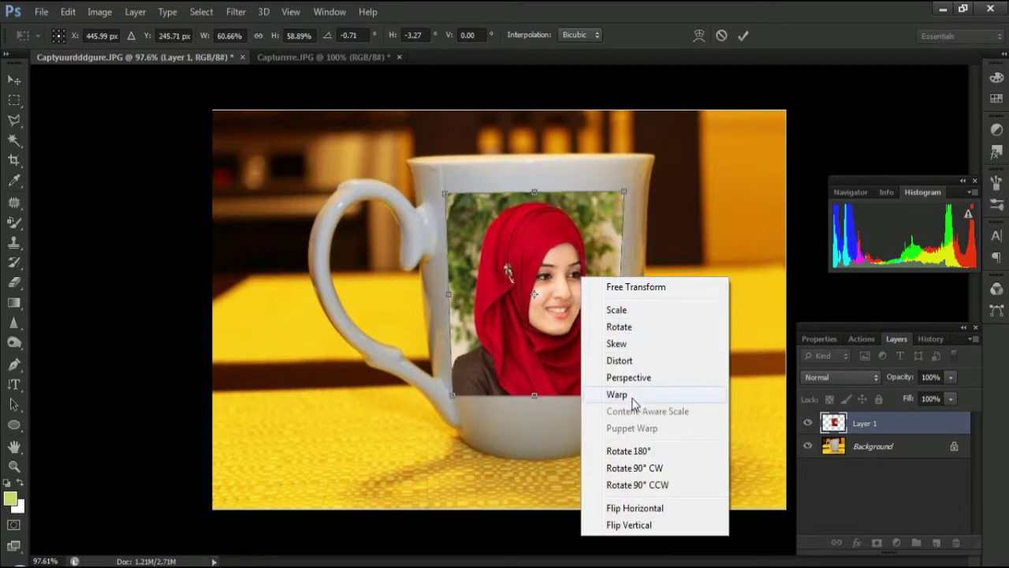
# Warp the portrait's top and bottom edges to follow the mug's curve and commit it
pyautogui.click(634, 402)
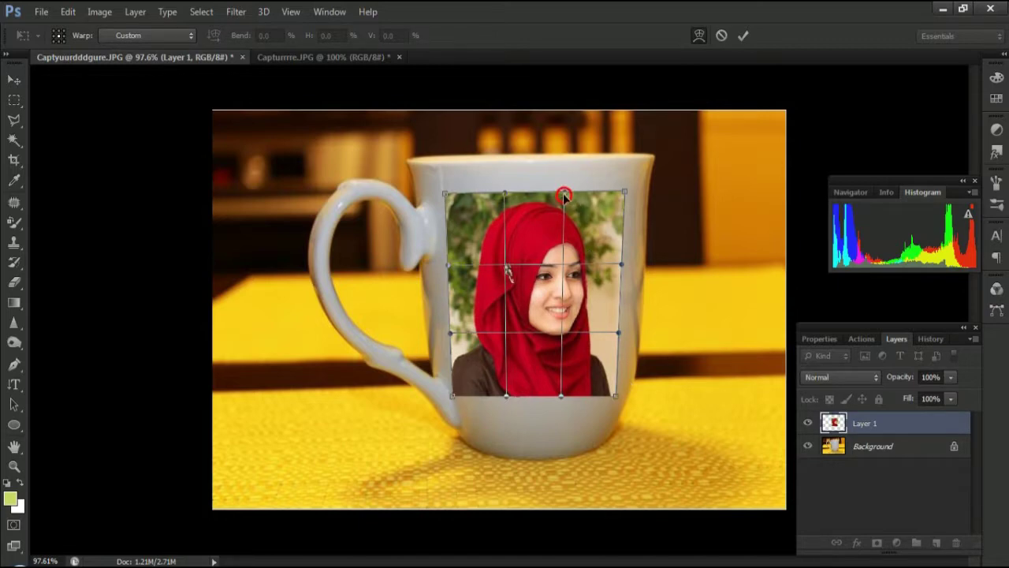
pyautogui.moveTo(564, 197); pyautogui.dragTo(562, 200)
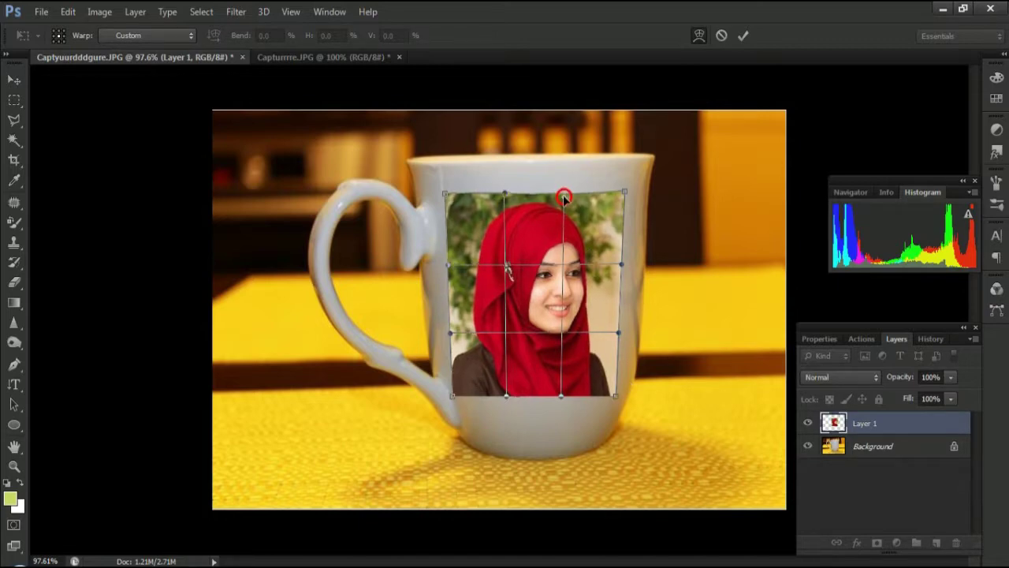
pyautogui.click(505, 195)
pyautogui.moveTo(505, 195); pyautogui.dragTo(506, 200)
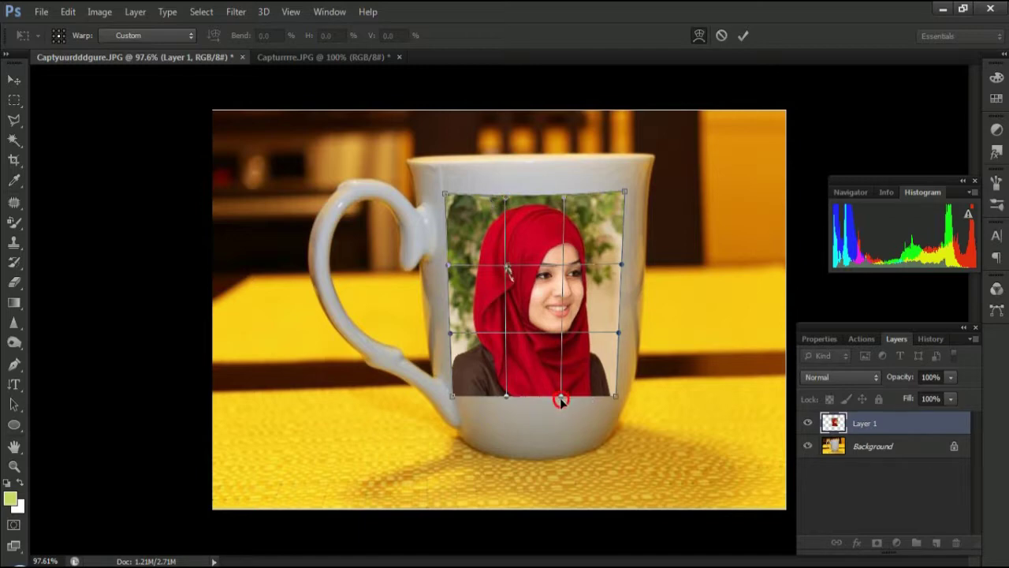
pyautogui.moveTo(560, 398); pyautogui.dragTo(559, 401)
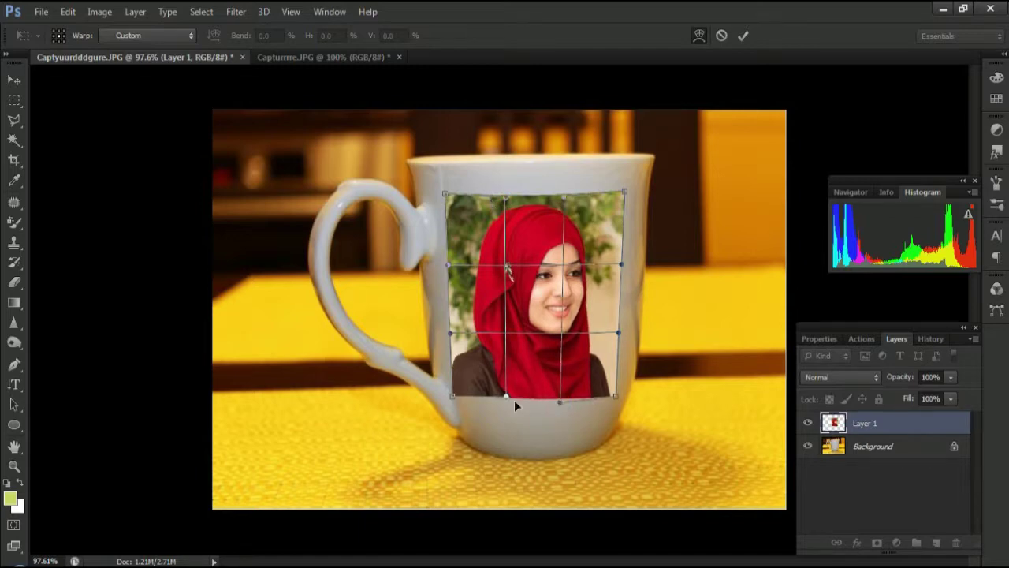
pyautogui.moveTo(507, 399); pyautogui.dragTo(506, 403)
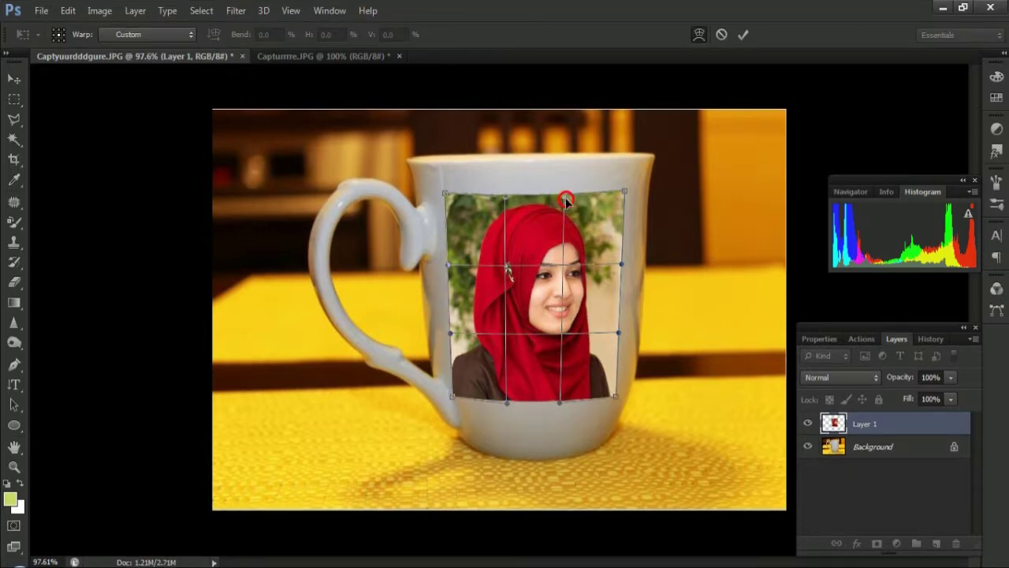
pyautogui.press('Return')
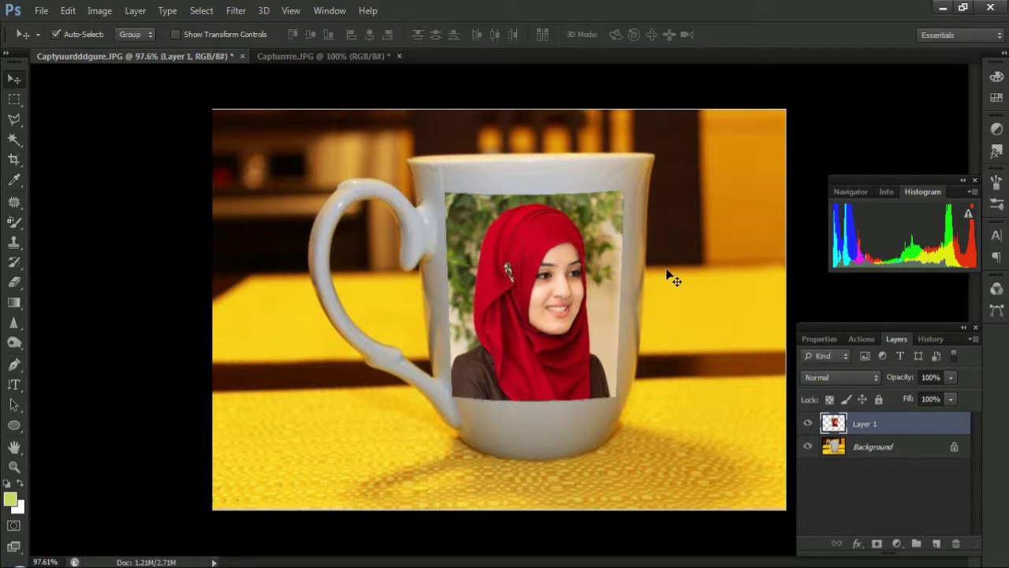
# Try the Darken, Multiply and Color Burn blend modes on Layer 1
pyautogui.click(839, 377)
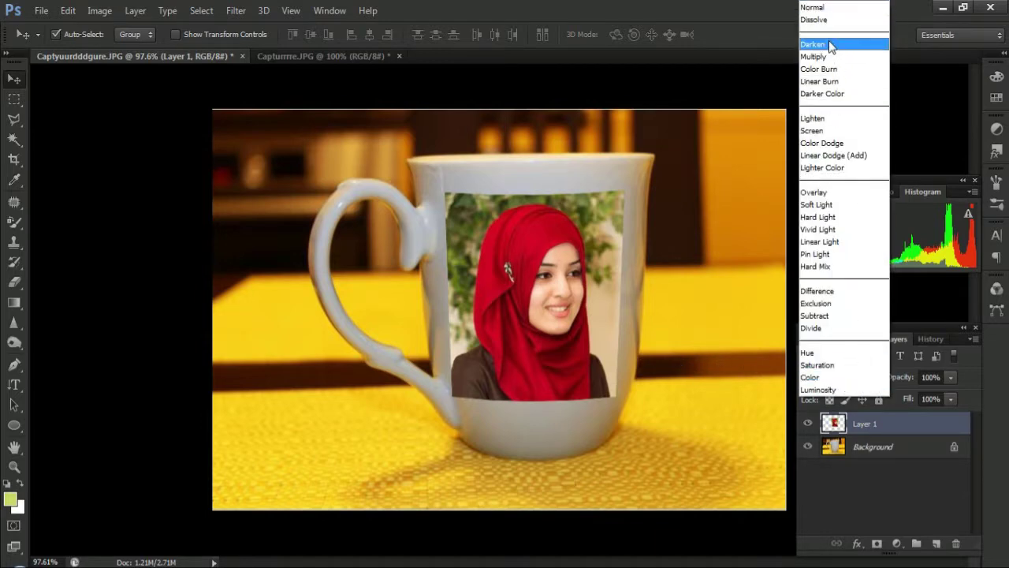
pyautogui.click(829, 45)
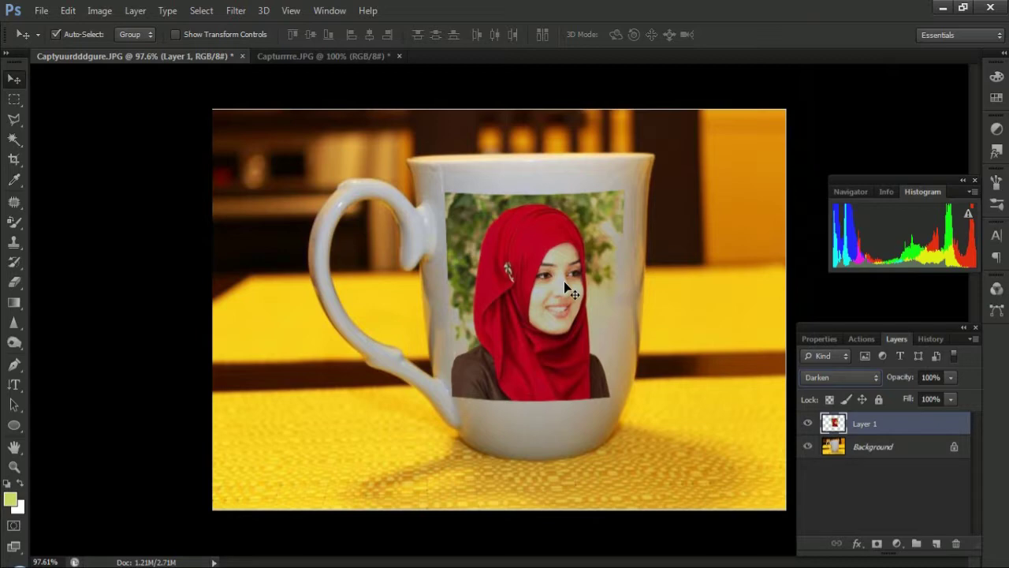
pyautogui.click(857, 377)
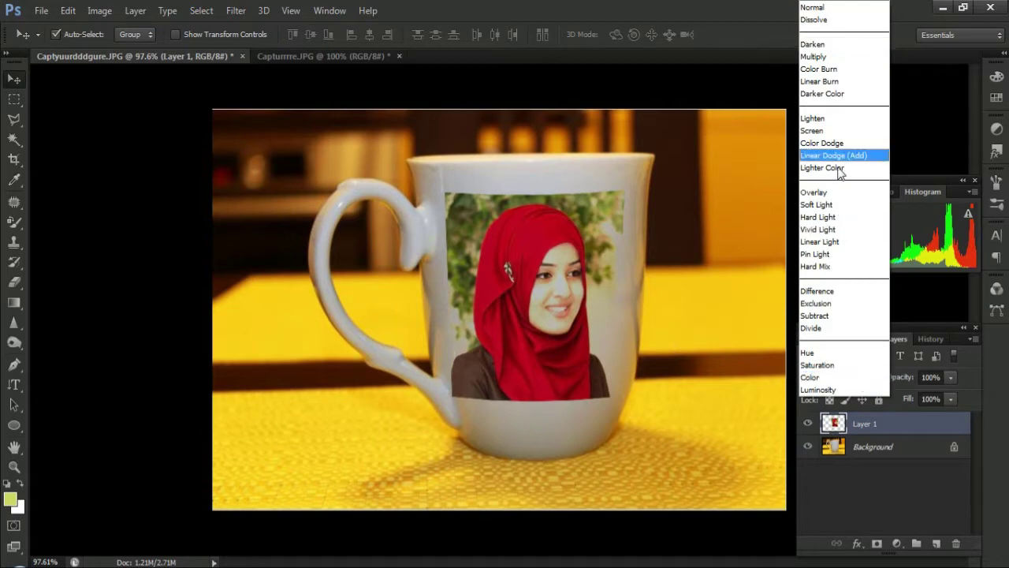
pyautogui.click(813, 57)
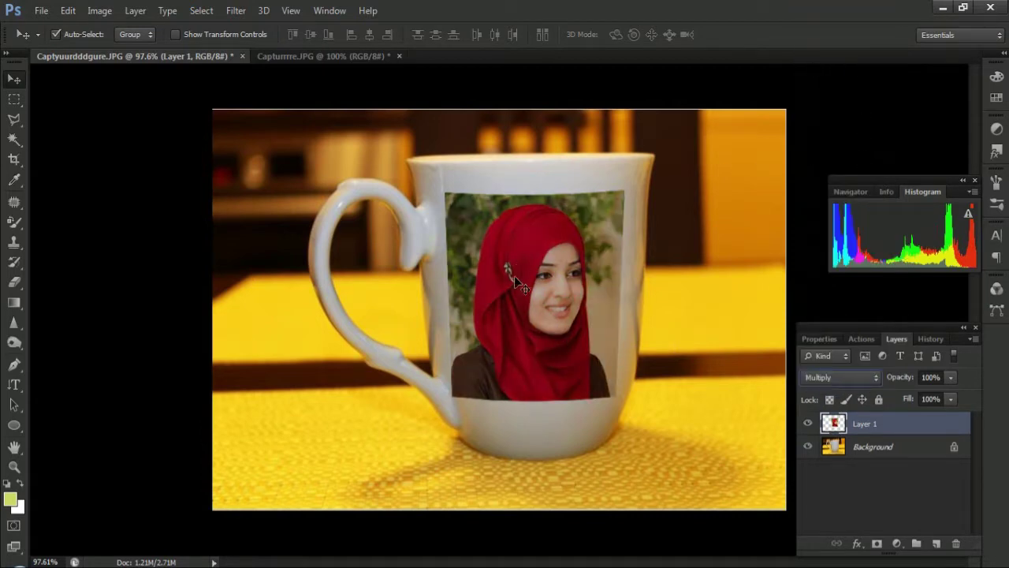
pyautogui.click(842, 376)
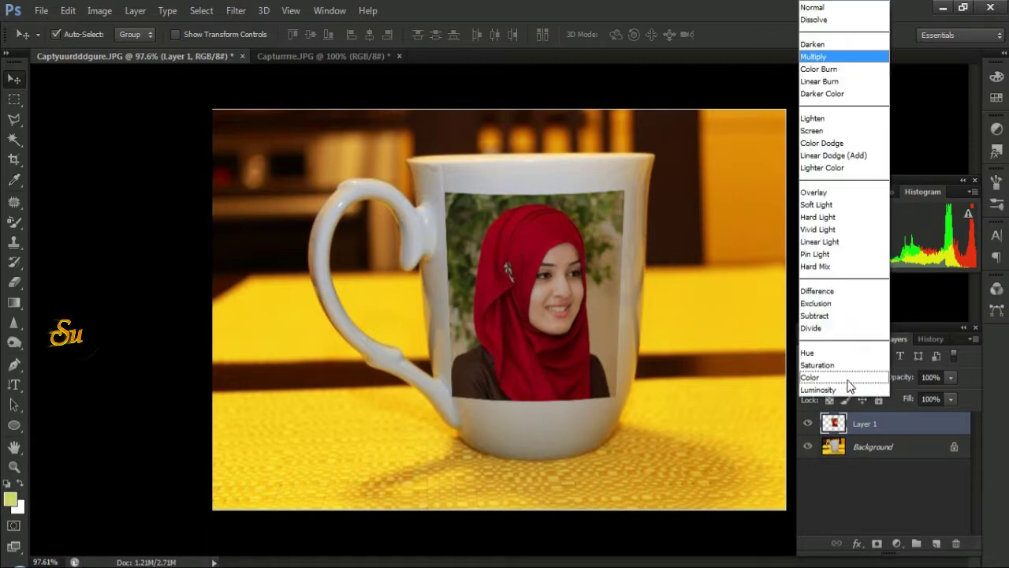
pyautogui.click(829, 71)
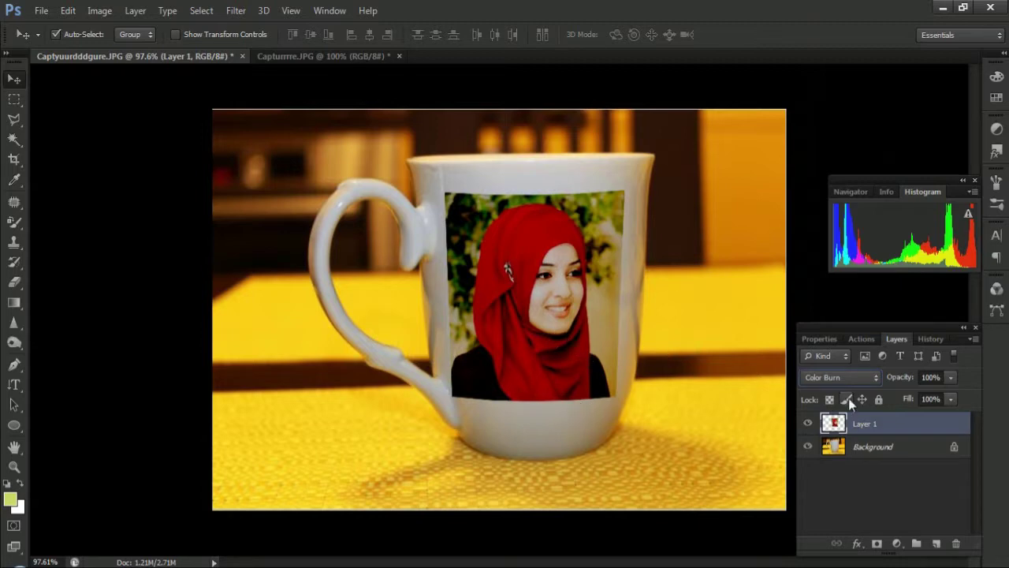
# Compare Darker Color and Luminosity, then set Layer 1 back to Darken
pyautogui.click(861, 378)
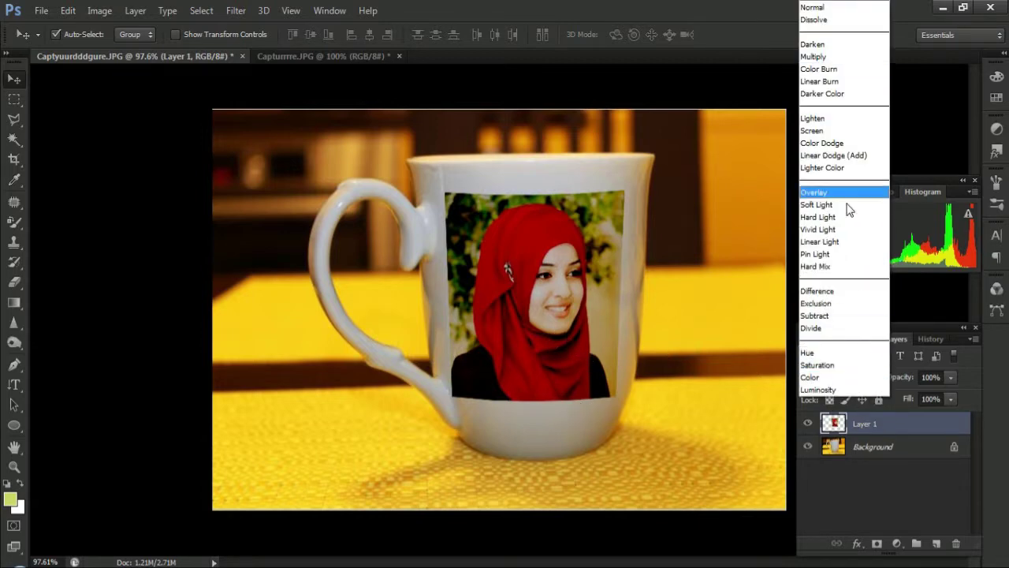
pyautogui.click(828, 95)
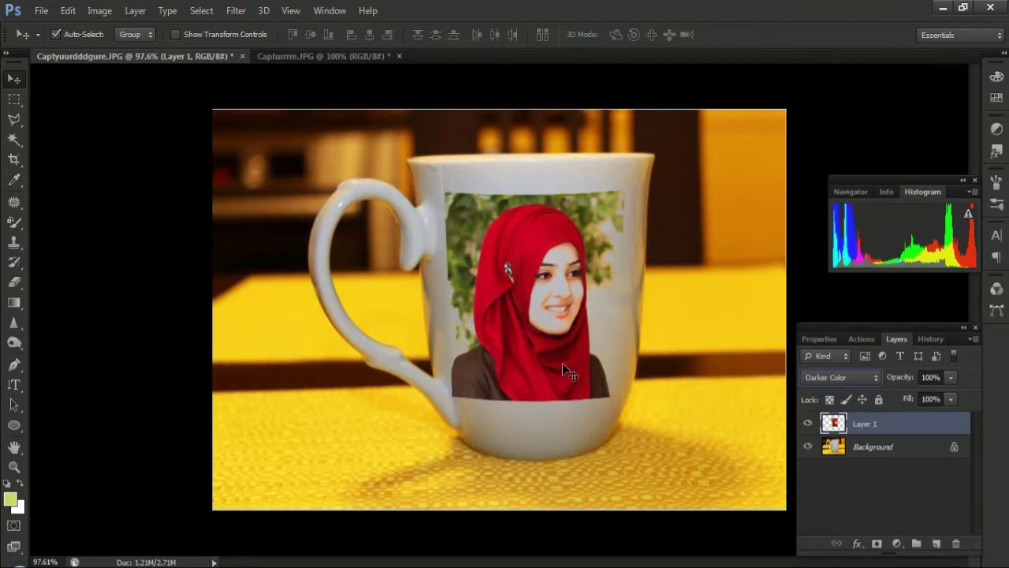
pyautogui.click(841, 375)
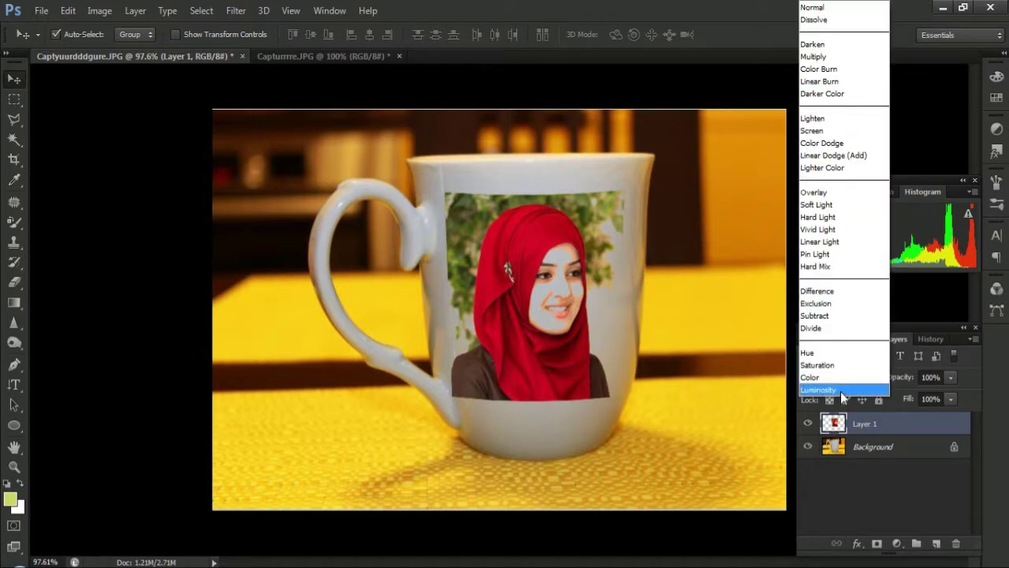
pyautogui.click(840, 390)
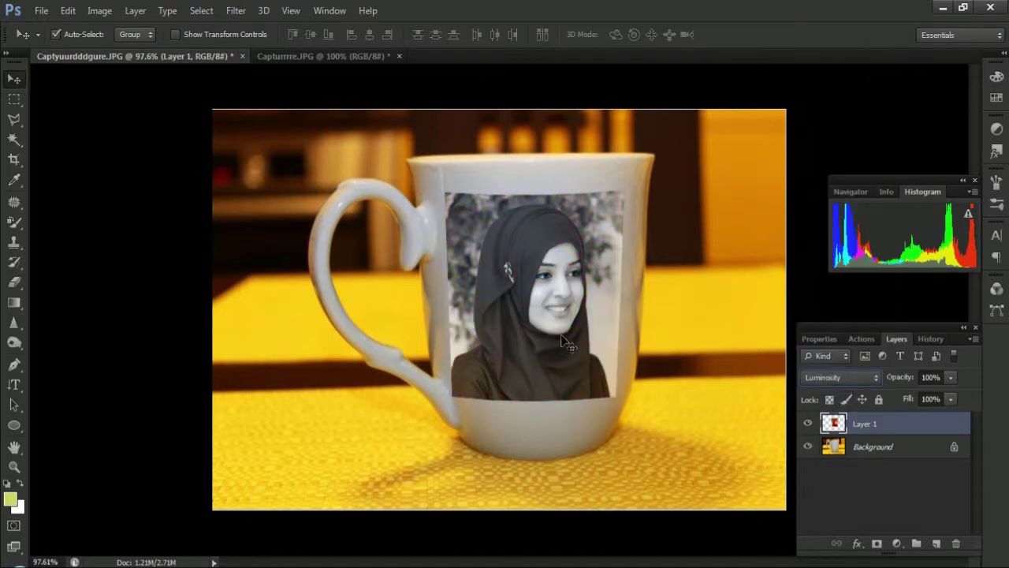
pyautogui.click(852, 376)
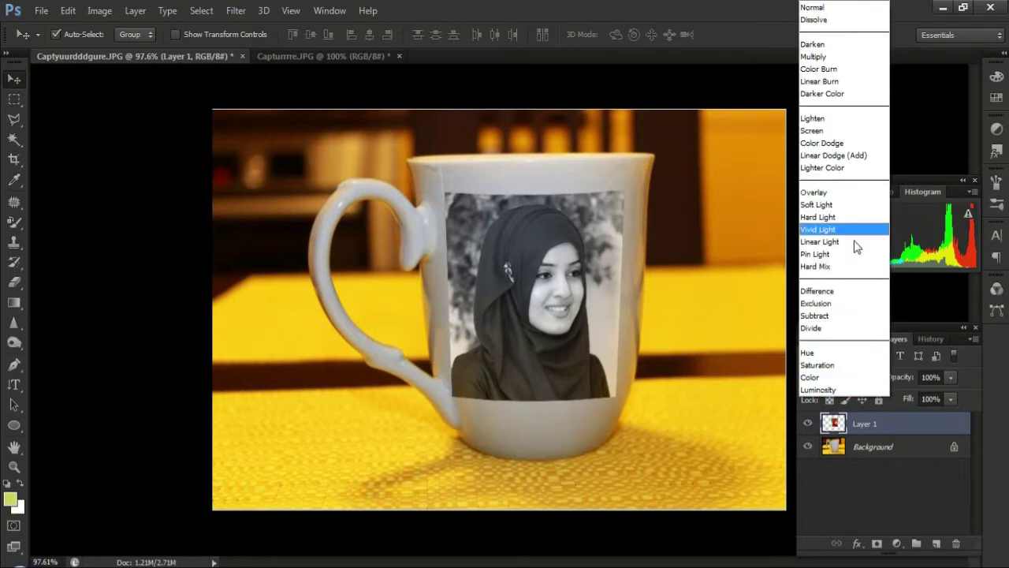
pyautogui.click(825, 44)
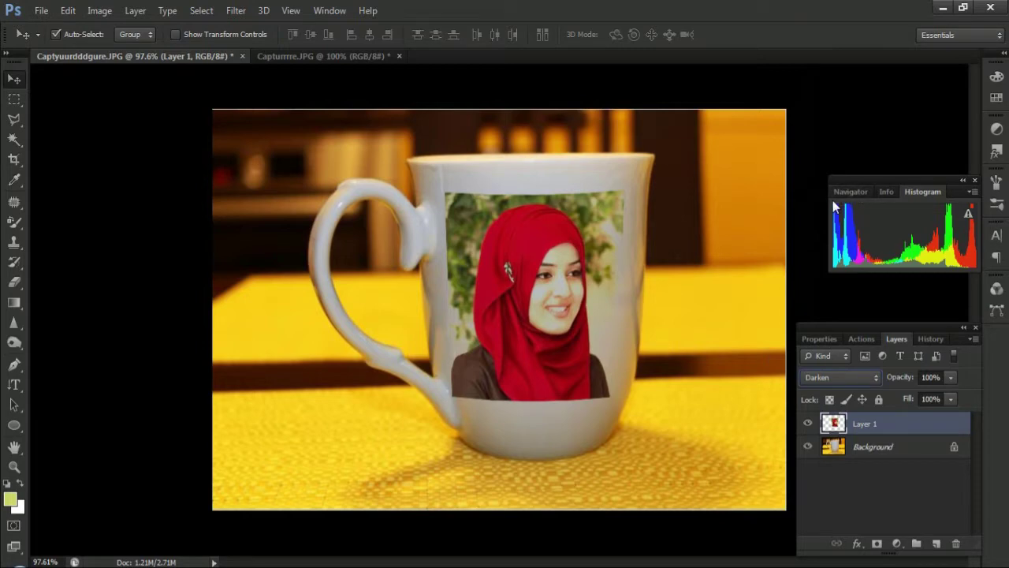